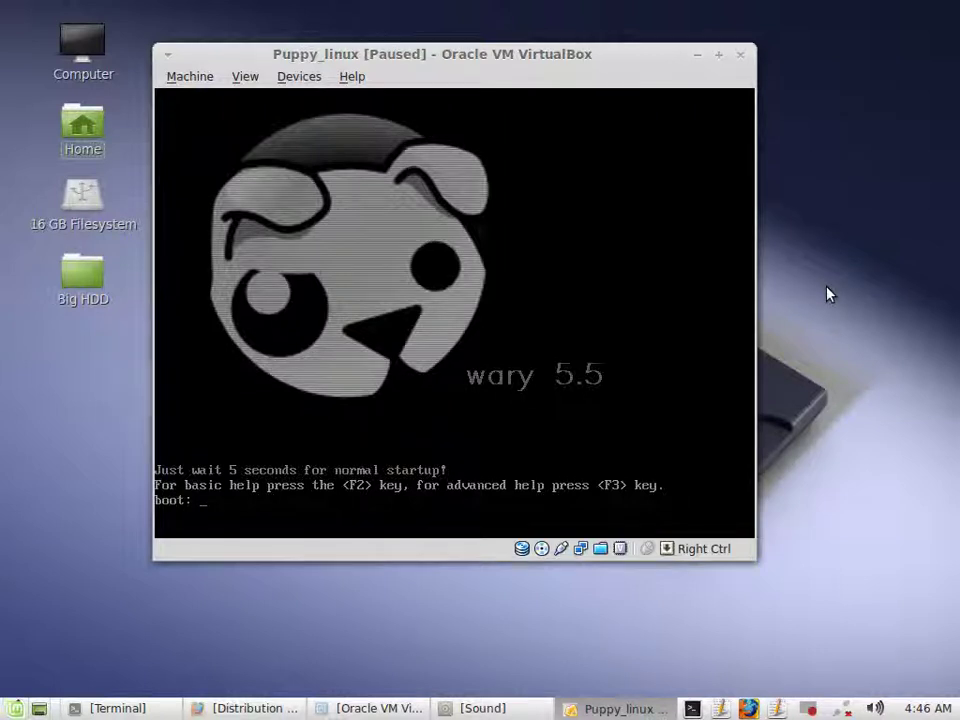
- Unpause the Puppy Linux VM from the Machine menu so it boots to keyboard selection
click(828, 294)
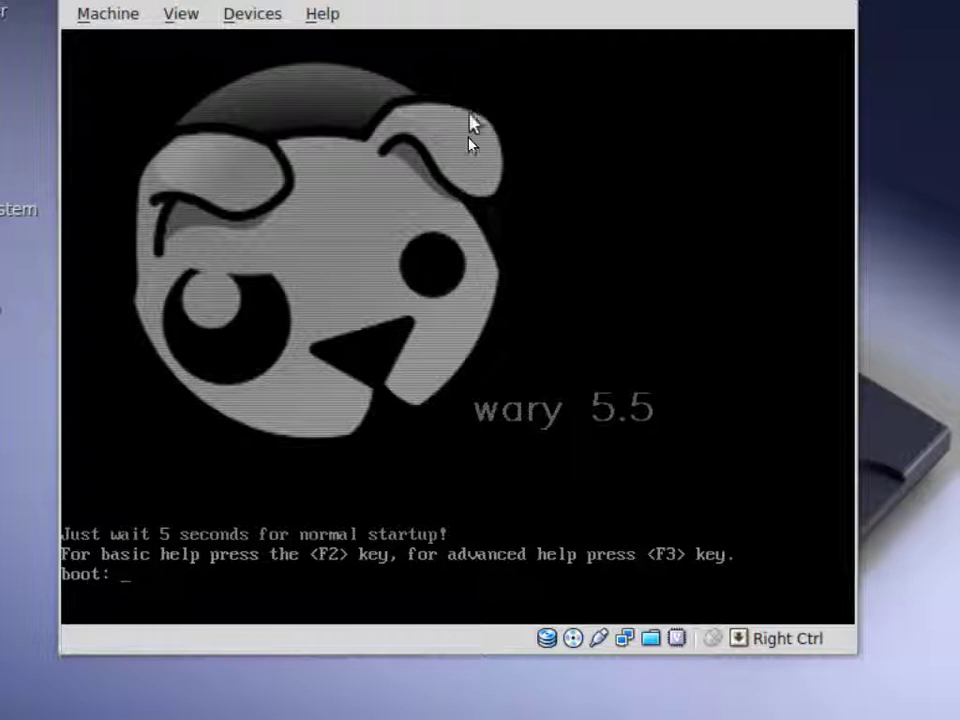
click(120, 16)
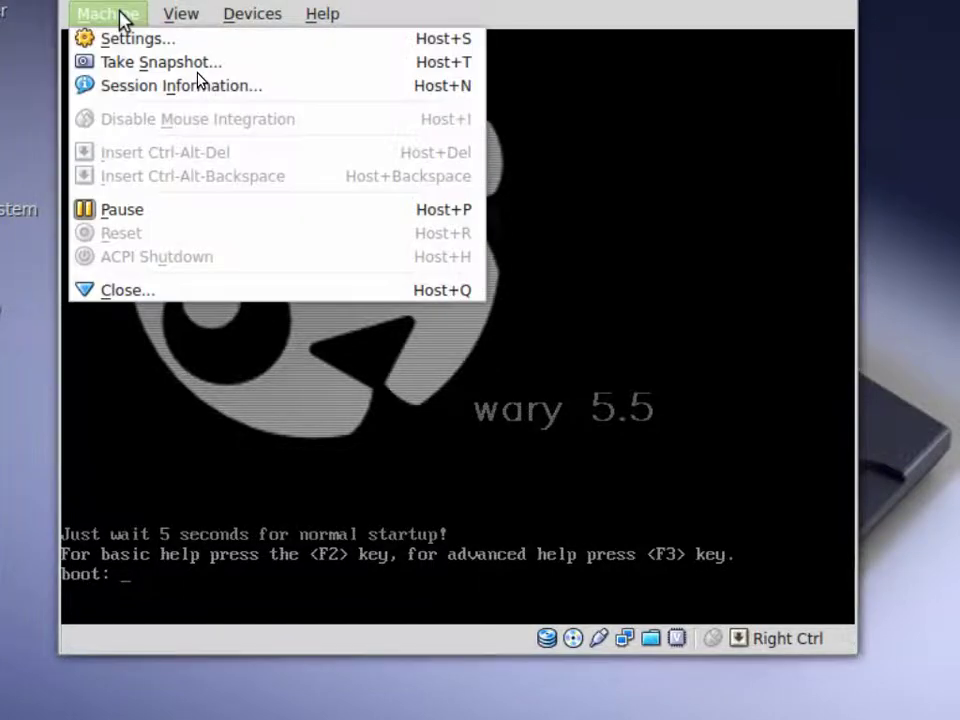
click(118, 211)
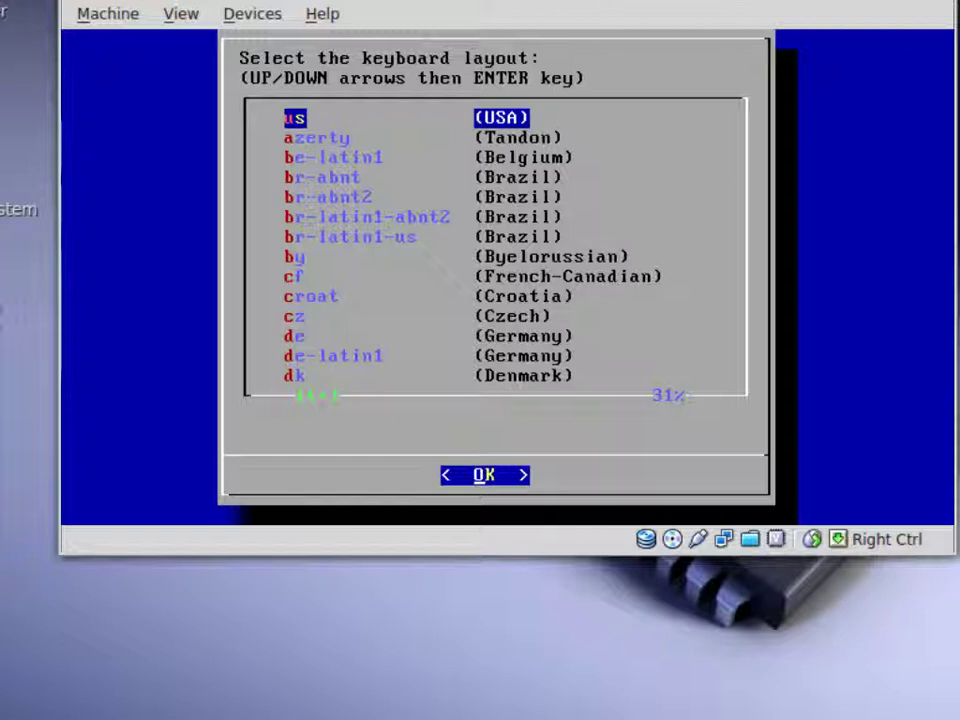
- Pick us (USA) from the Puppy keyboard layout list and confirm it
key(Down)
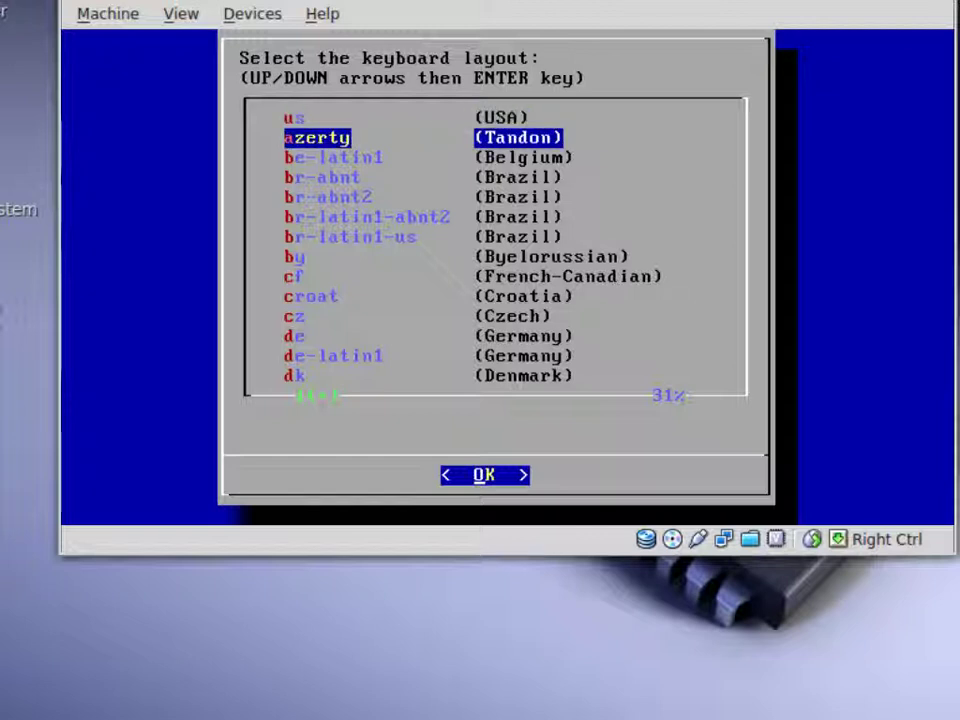
key(Down)
key(Down)
key(Down)
key(Down)
key(Down)
key(Down)
key(Down)
key(Down)
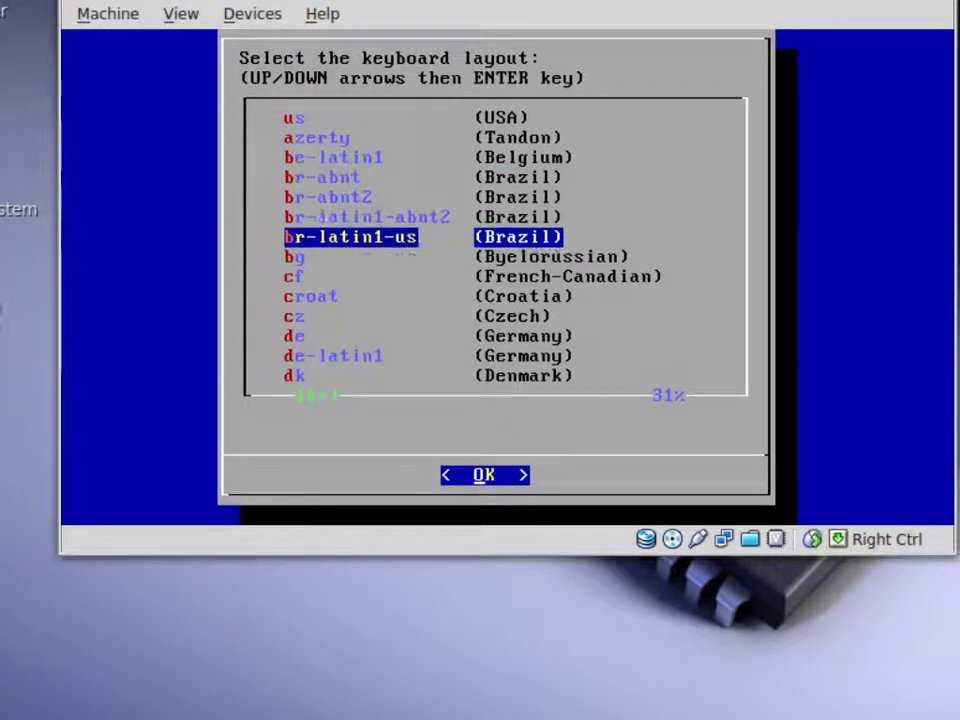
key(Up)
key(Up)
key(Up)
key(Up)
key(Up)
key(Up)
key(Up)
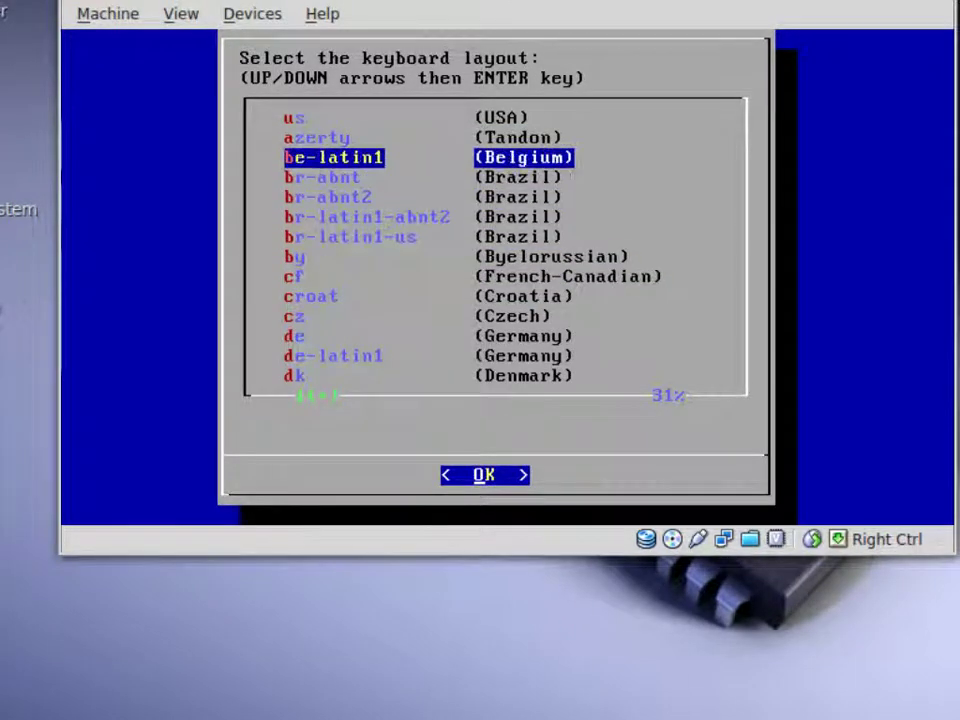
key(Up)
key(Up)
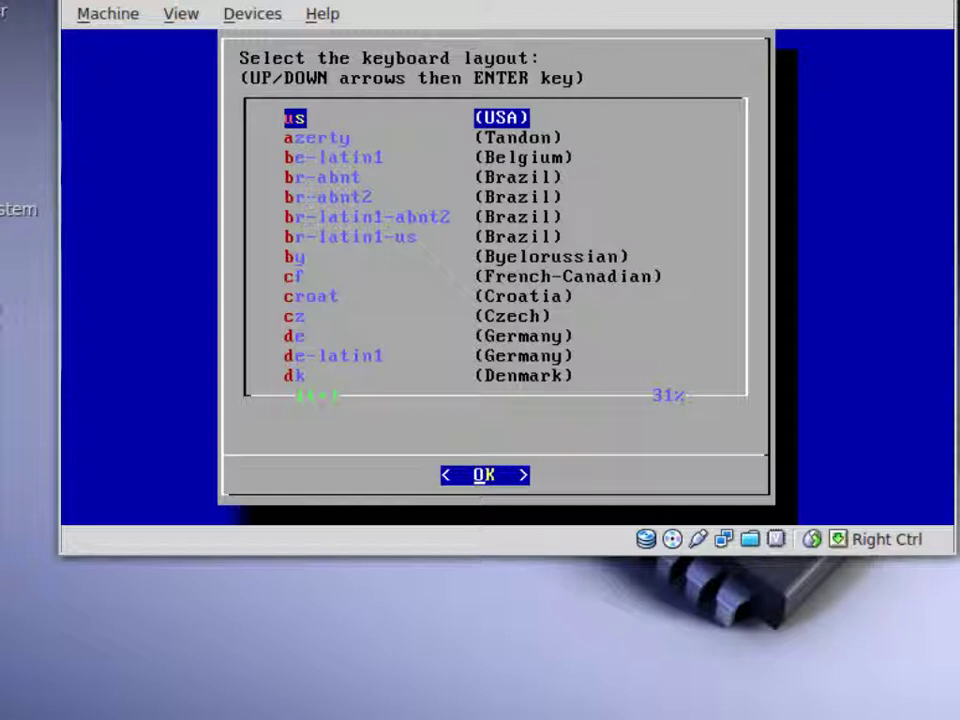
key(Return)
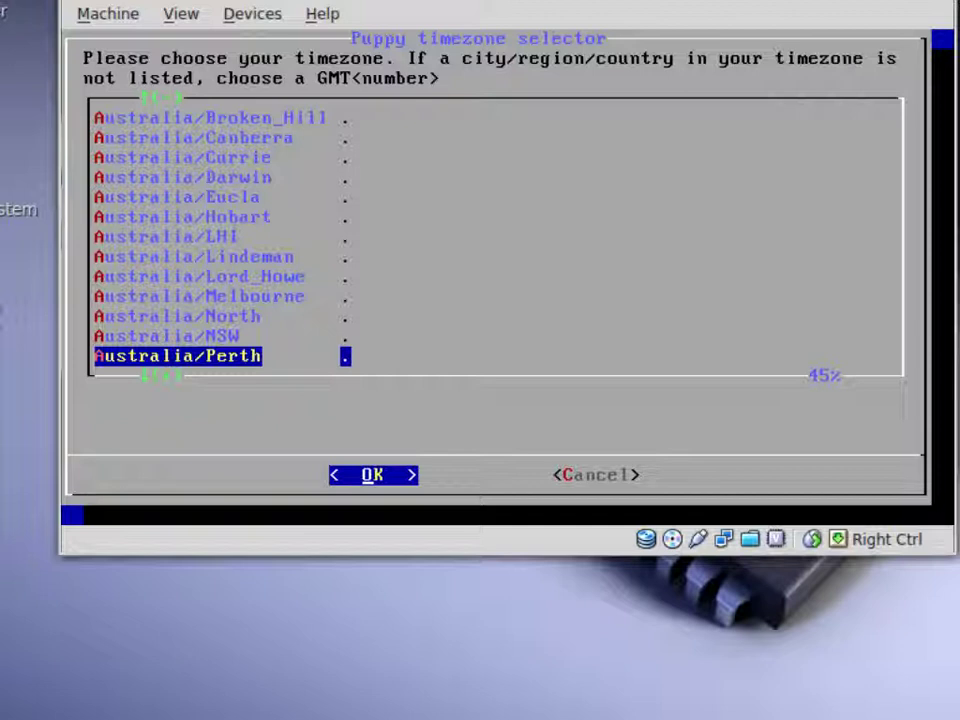
- Choose US/Eastern from the US timezone entries and confirm it
key(u)
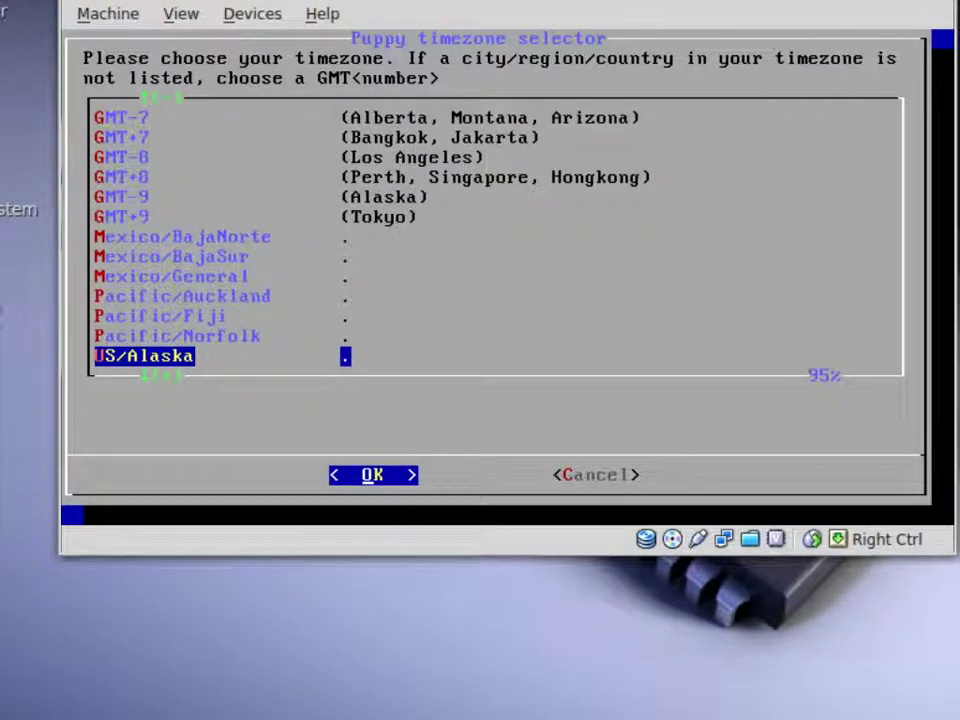
key(Down)
key(Down)
key(Down)
key(Down)
key(Down)
key(Down)
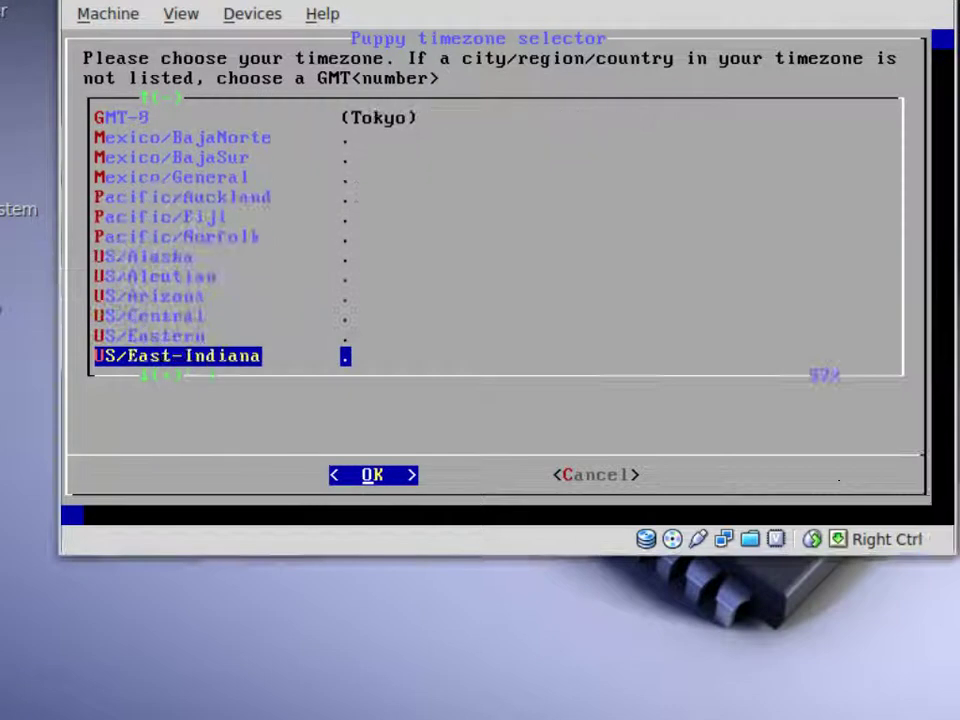
key(Up)
key(Up)
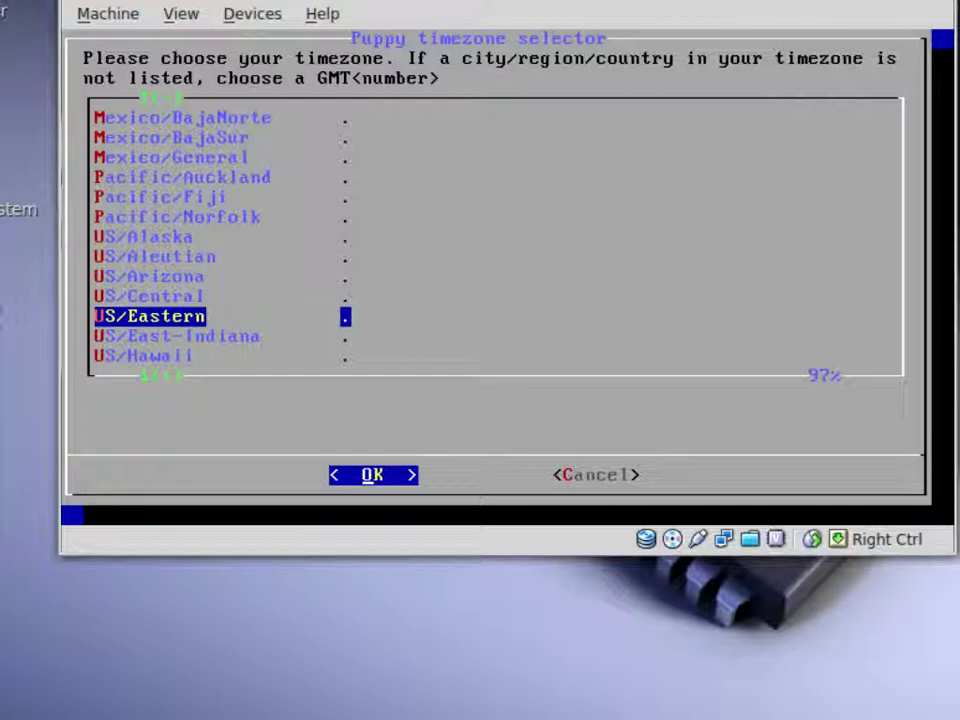
key(Return)
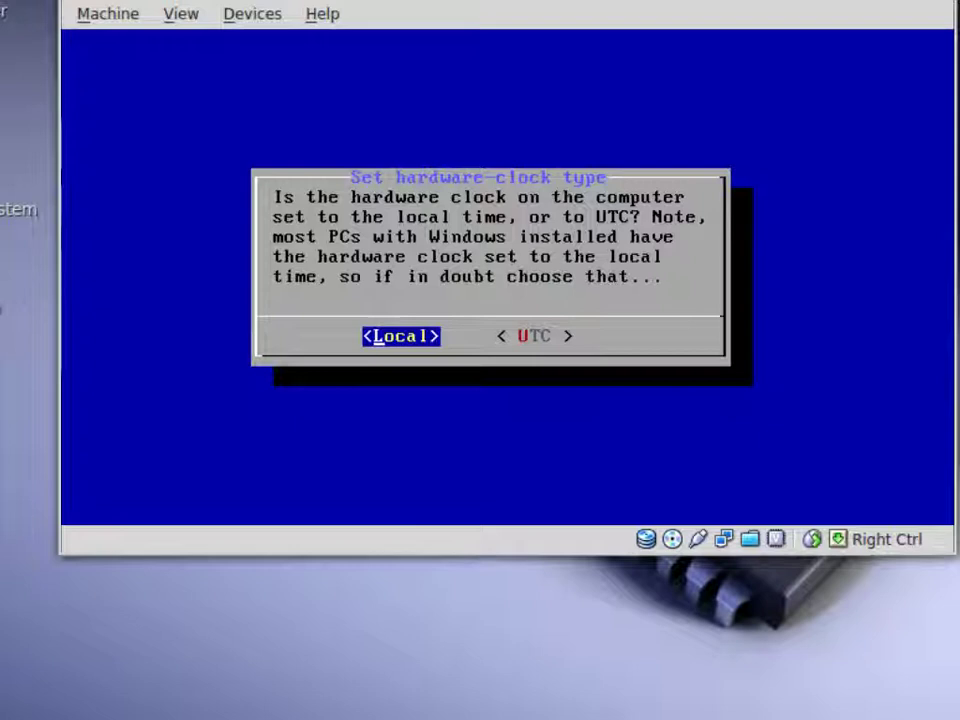
- Keep the hardware clock on Local time rather than UTC and accept it
key(Right)
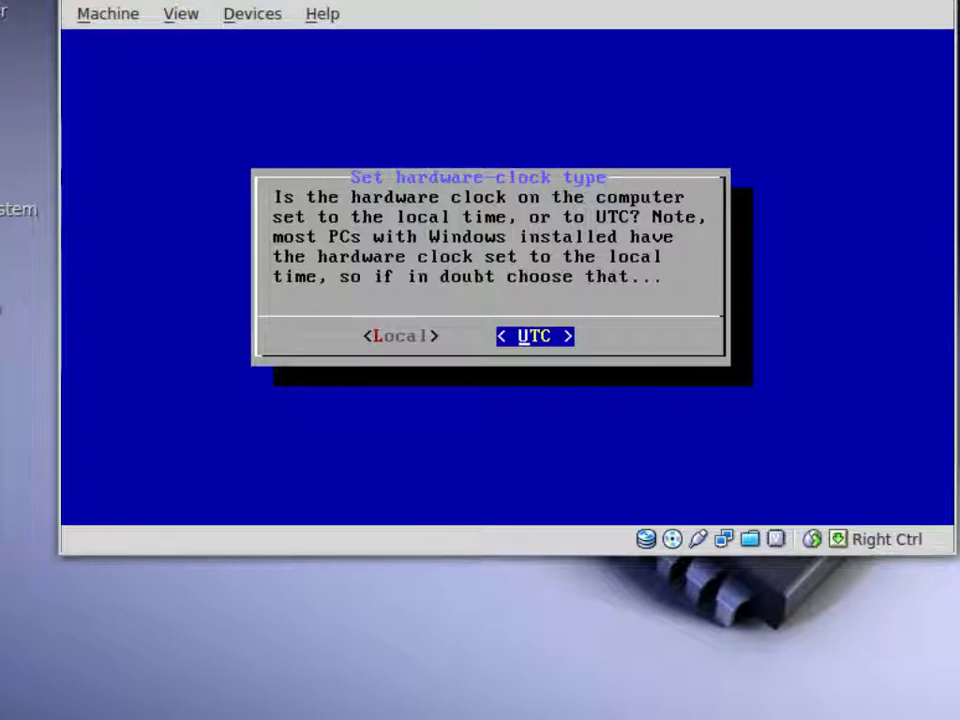
key(Left)
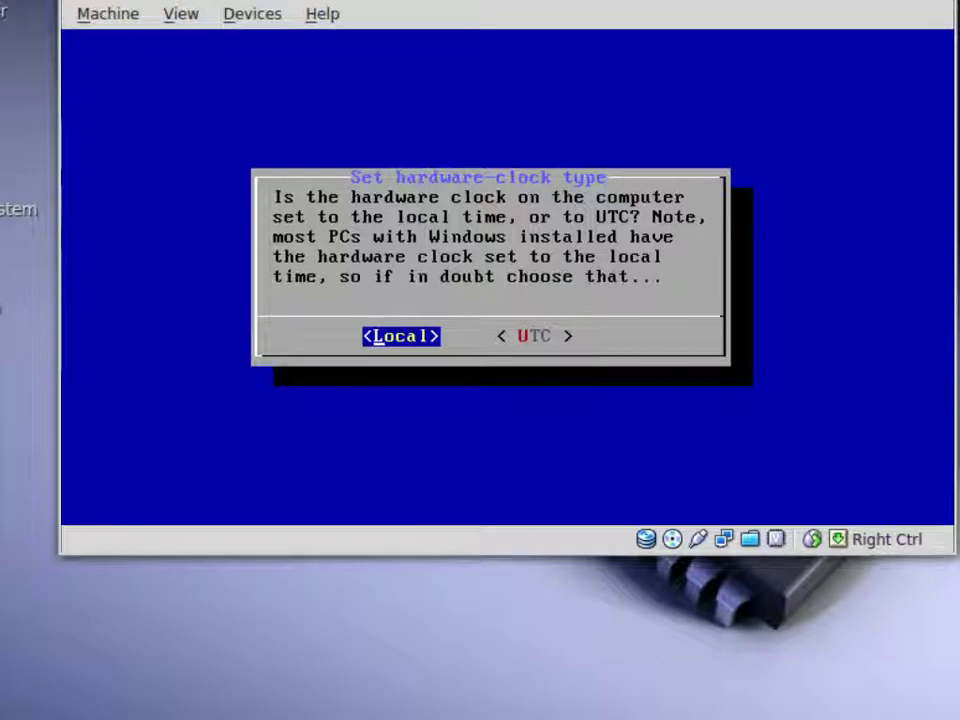
key(Return)
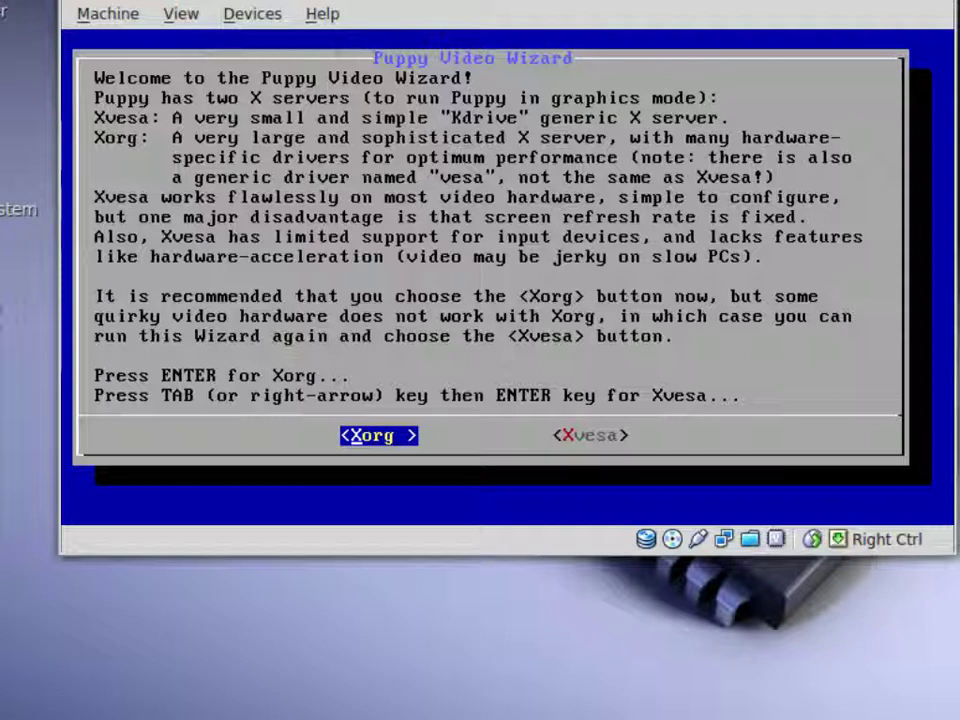
- Choose Xvesa as the graphics server and start graphics mode
key(Tab)
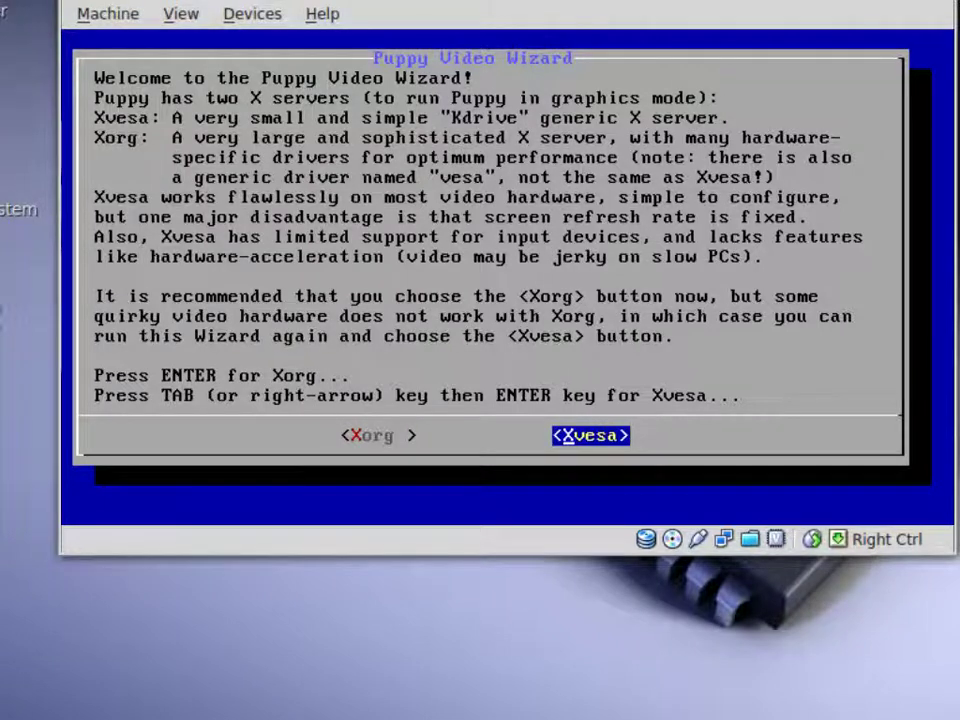
key(Return)
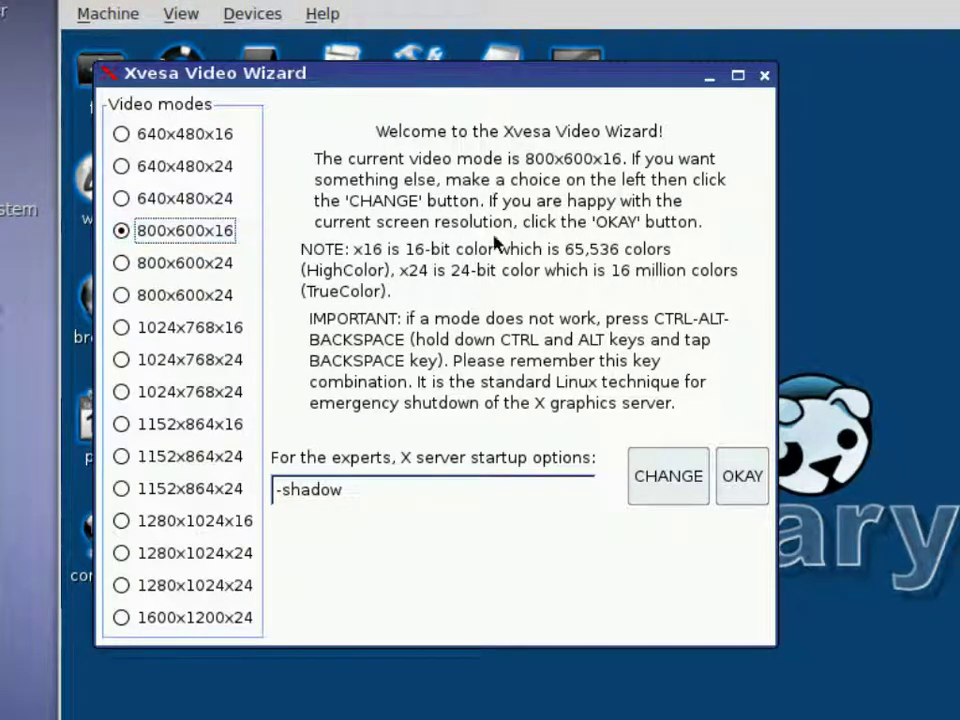
- Accept the 800x600x16 video mode in the Xvesa Video Wizard
click(763, 492)
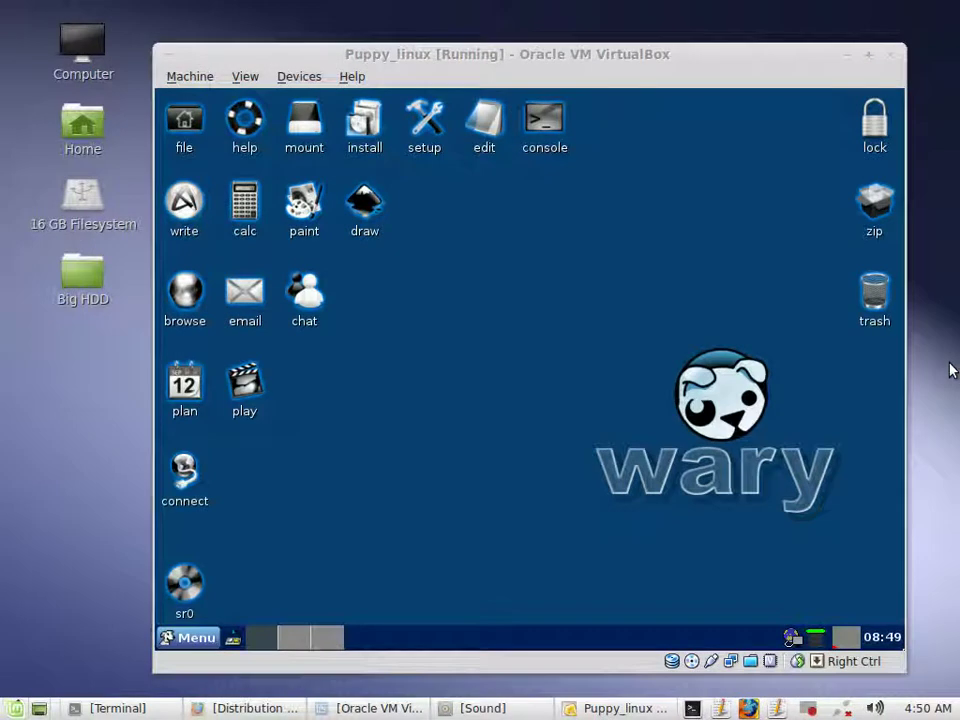
- Minimize the Puppy_linux VirtualBox window, leaving the guest running
click(849, 56)
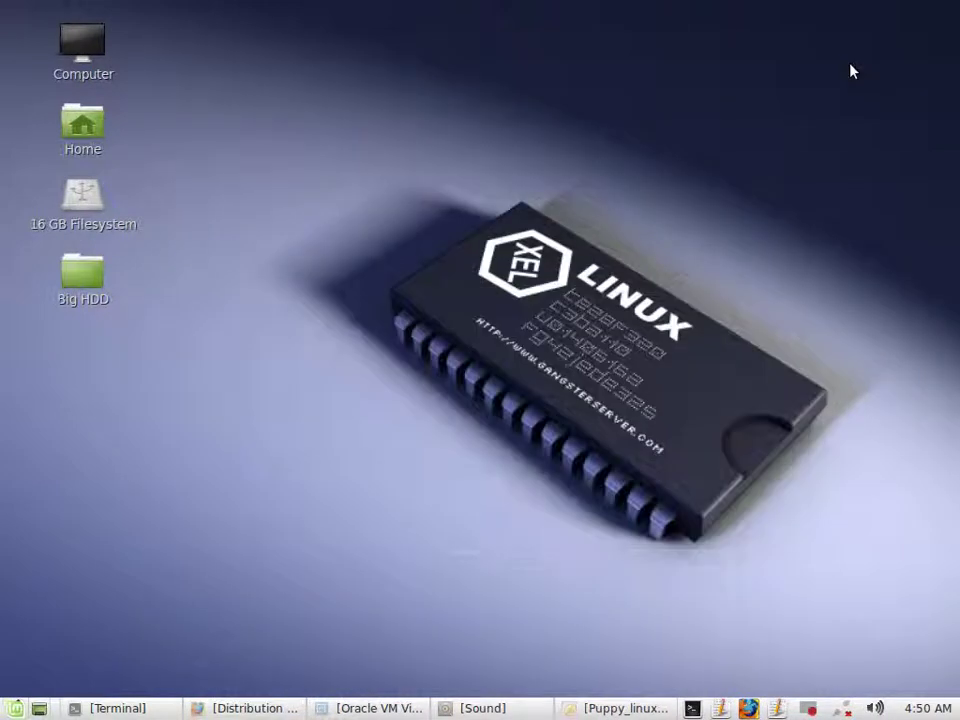